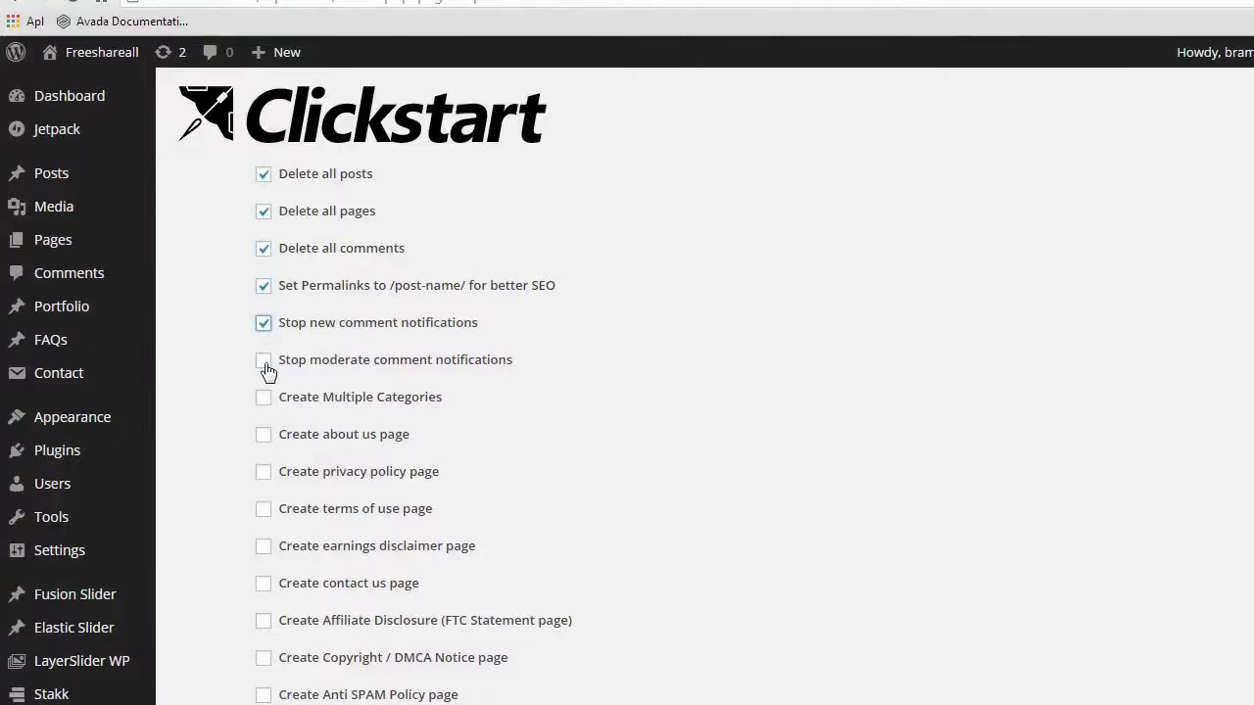
Stop moderation comment notifications and create categories 1, 2, 3.
{"action": "left_click", "coordinate": [264, 397]}
{"action": "left_click", "coordinate": [294, 443]}
{"action": "type", "text": "1, 2, 3"}
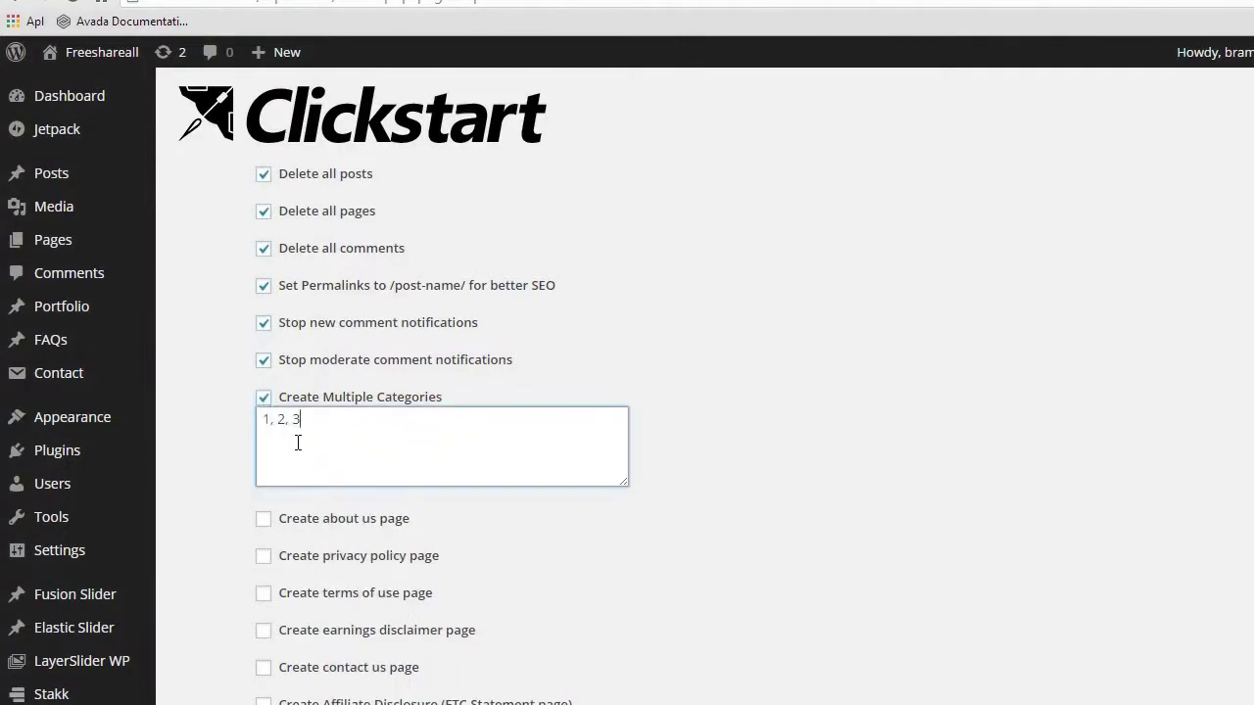
Include the about, privacy, terms, contact, affiliate, copyright, medical and Amazon disclosure pages.
{"action": "left_click", "coordinate": [265, 519]}
{"action": "left_click", "coordinate": [264, 556]}
{"action": "left_click", "coordinate": [264, 593]}
{"action": "left_click", "coordinate": [264, 471]}
{"action": "left_click", "coordinate": [263, 508]}
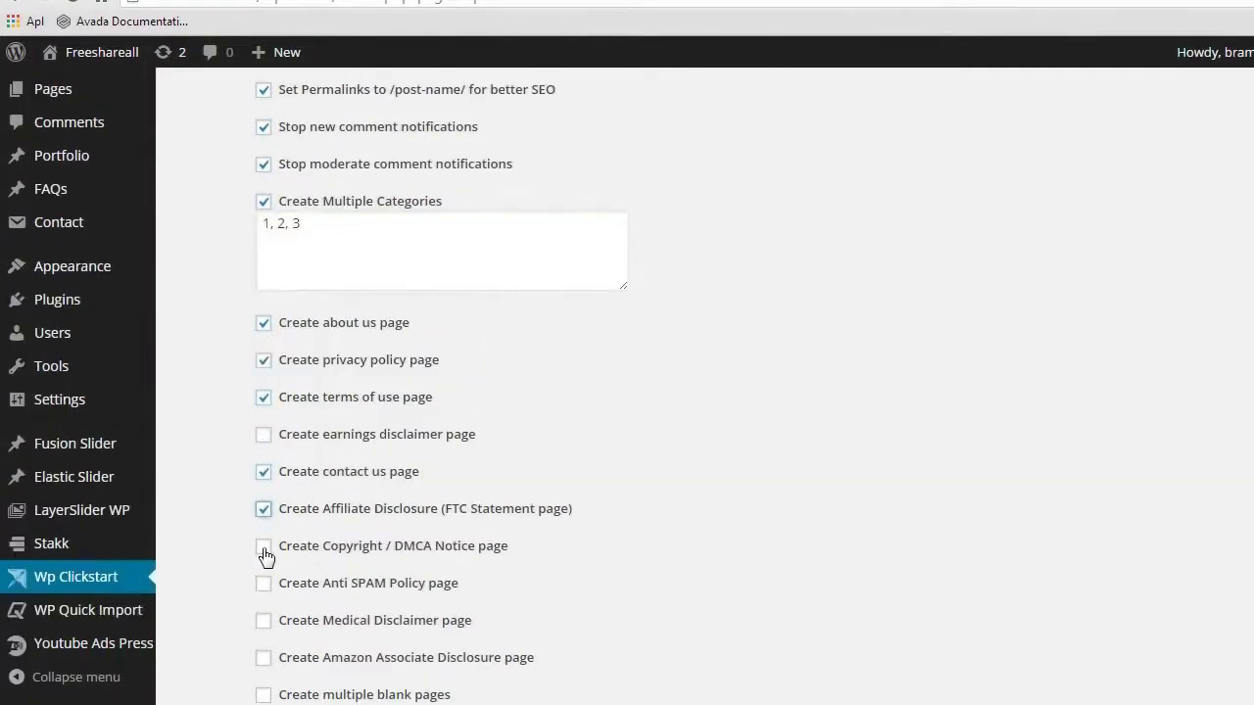
{"action": "left_click", "coordinate": [264, 546]}
{"action": "left_click", "coordinate": [264, 620]}
{"action": "left_click", "coordinate": [263, 559]}
Enable multiple blank pages and plugin installs, and recheck the contact, affiliate and copyright pages.
{"action": "left_click", "coordinate": [314, 582]}
{"action": "left_click", "coordinate": [264, 625]}
{"action": "left_click", "coordinate": [263, 497]}
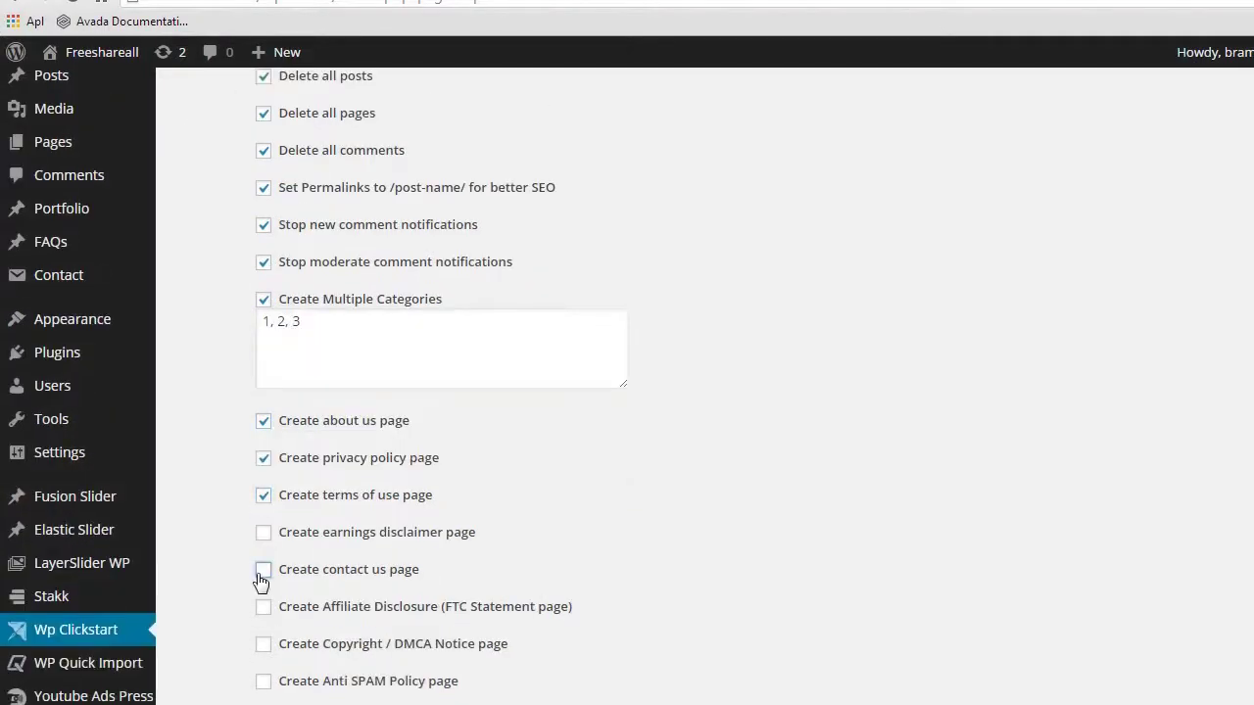
{"action": "left_click", "coordinate": [264, 570]}
{"action": "scroll", "coordinate": [262, 581], "scroll_direction": "down", "scroll_amount": 1}
{"action": "left_click", "coordinate": [264, 510]}
{"action": "left_click", "coordinate": [264, 548]}
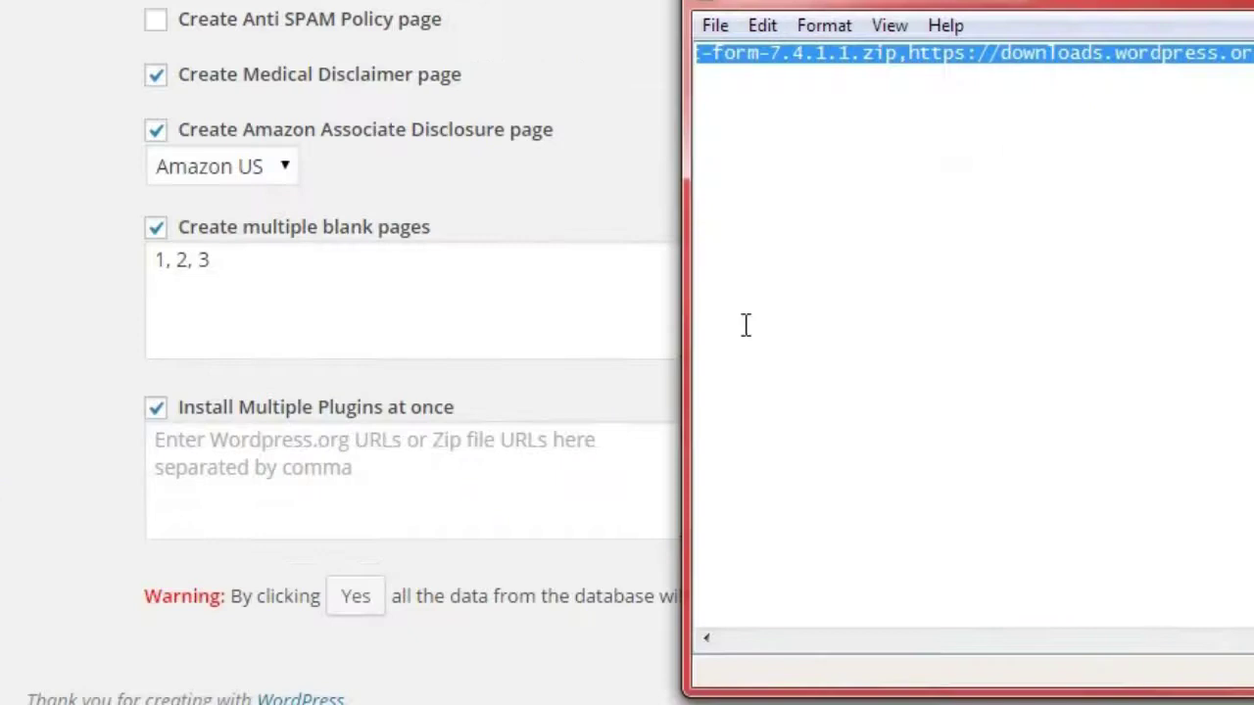
Paste the copied plugin zip URLs into the Install Multiple Plugins box.
{"action": "left_click", "coordinate": [418, 461]}
{"action": "key", "text": "ctrl+v"}
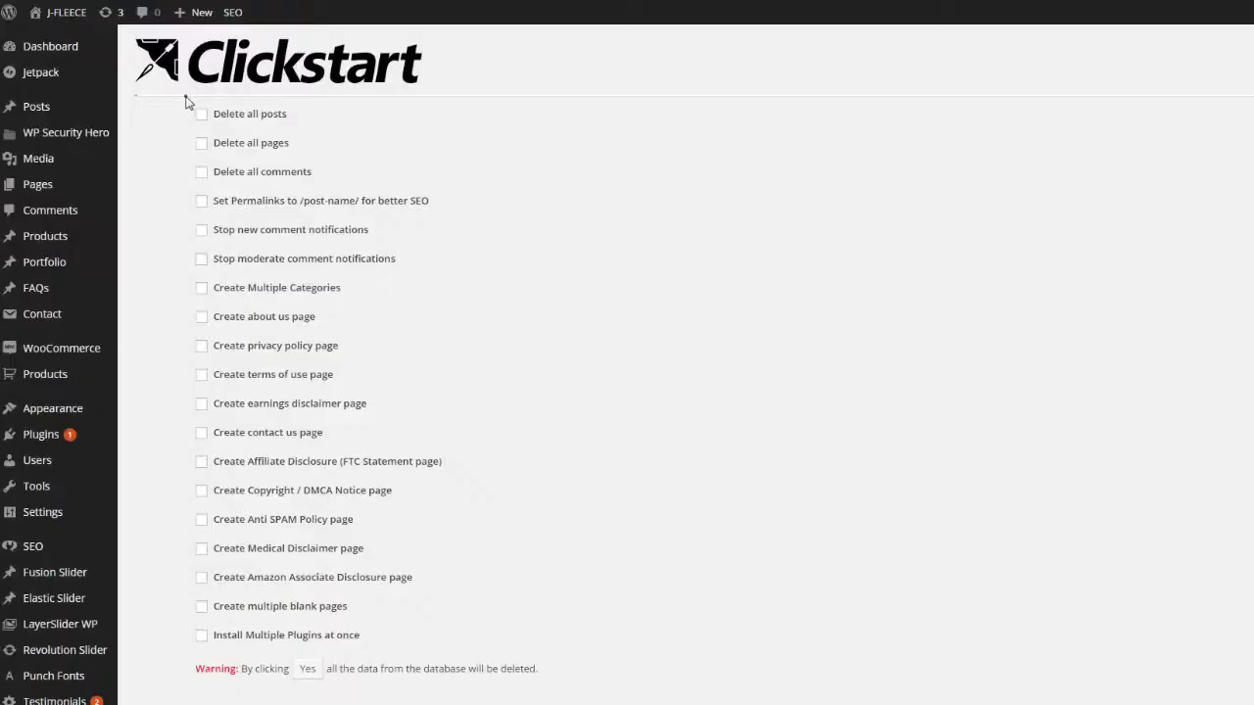
Switch to another site's WP Clickstart page with all options unticked.
{"action": "mouse_move", "coordinate": [185, 96]}
{"action": "left_mouse_down"}
{"action": "mouse_move", "coordinate": [479, 580]}
{"action": "mouse_move", "coordinate": [511, 658]}
{"action": "left_mouse_up"}
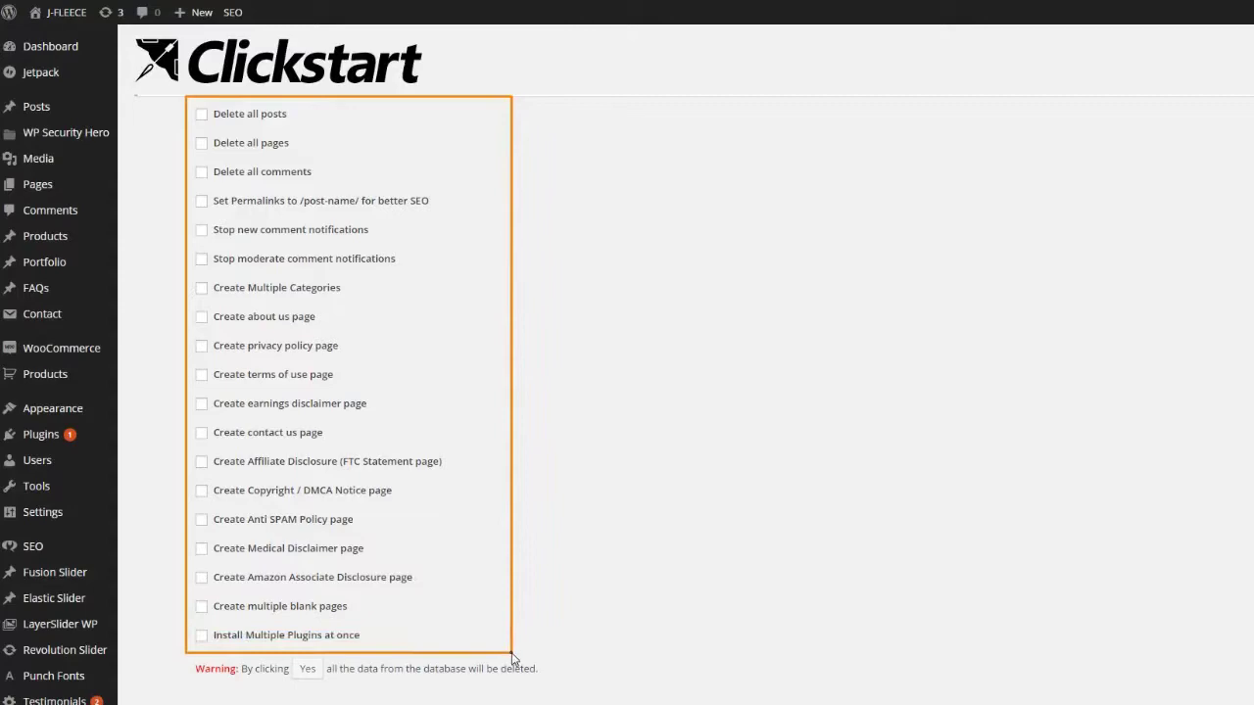